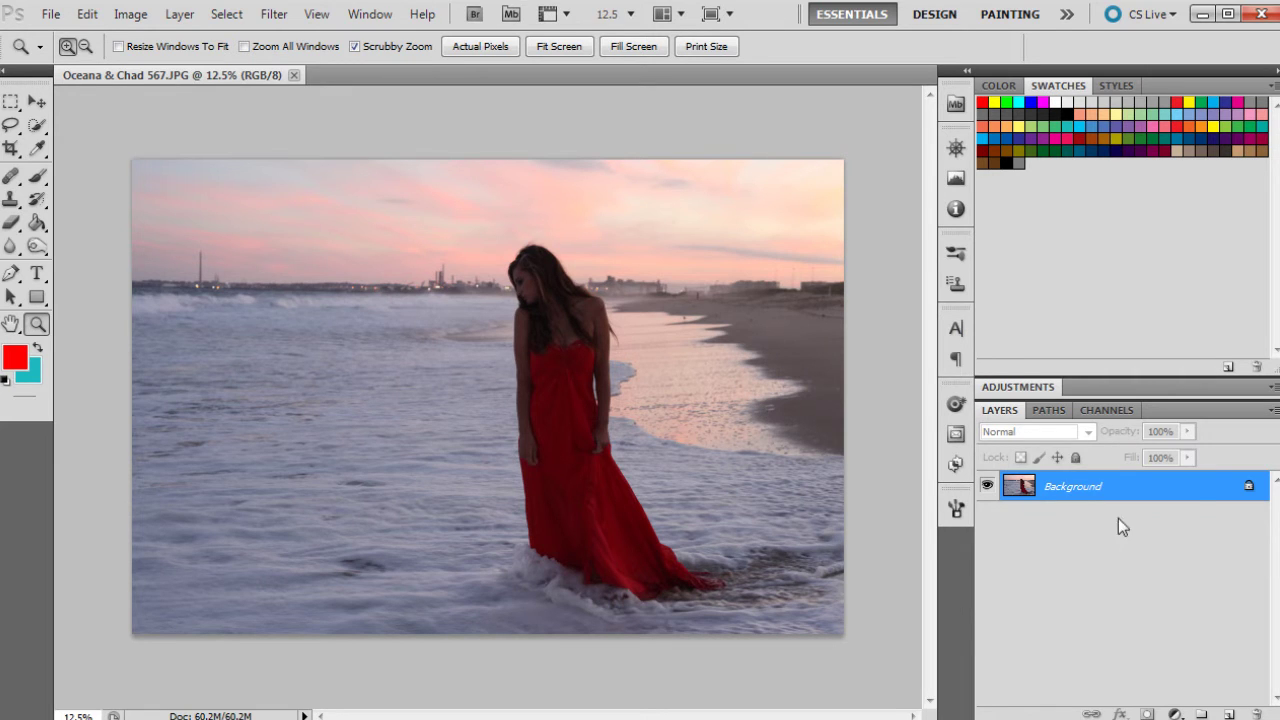
# Duplicate the Background layer and zoom in on the woman's face.
pyautogui.moveTo(1193, 489); pyautogui.dragTo(1230, 714)
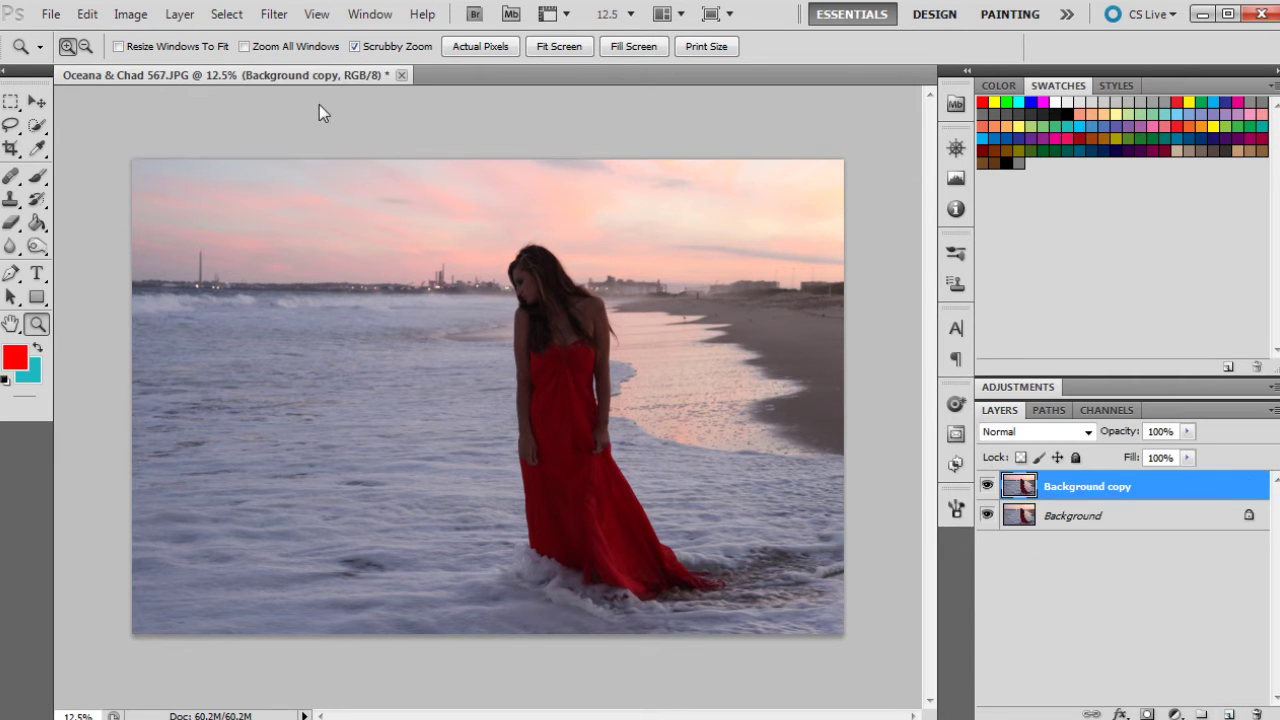
pyautogui.click(567, 294)
pyautogui.click(567, 294)
pyautogui.click(567, 294)
pyautogui.click(567, 294)
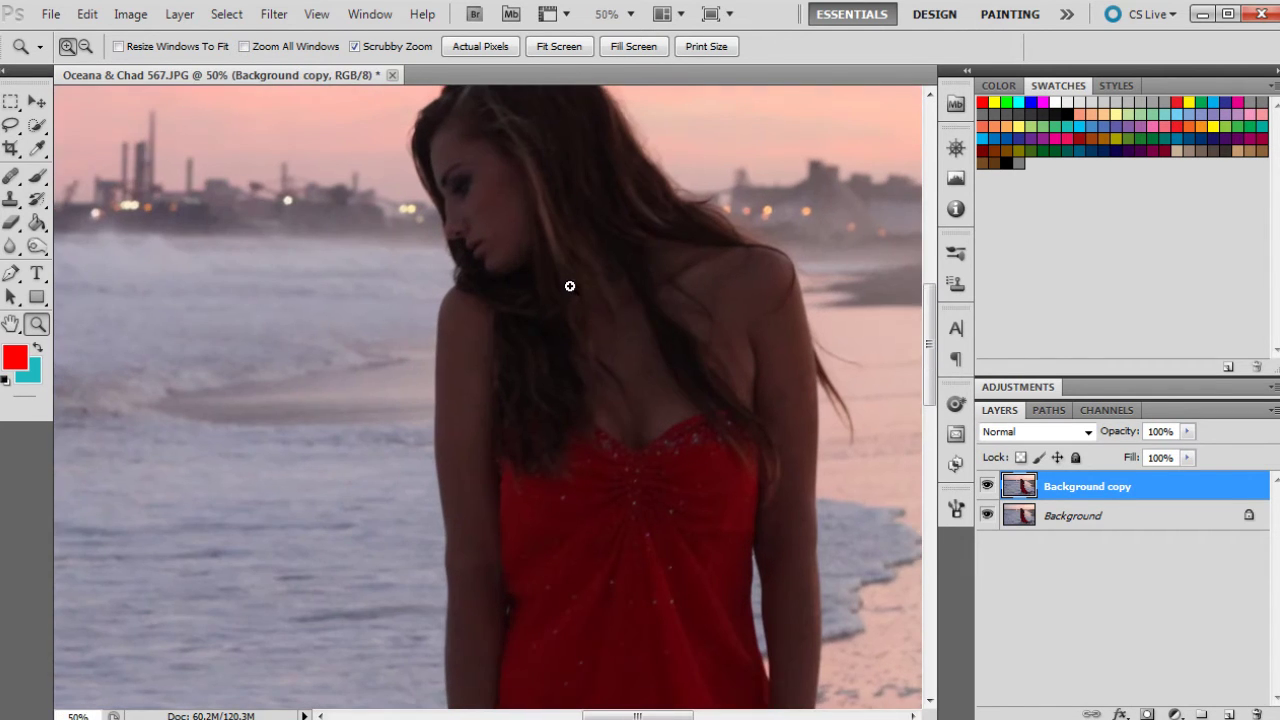
pyautogui.click(537, 294)
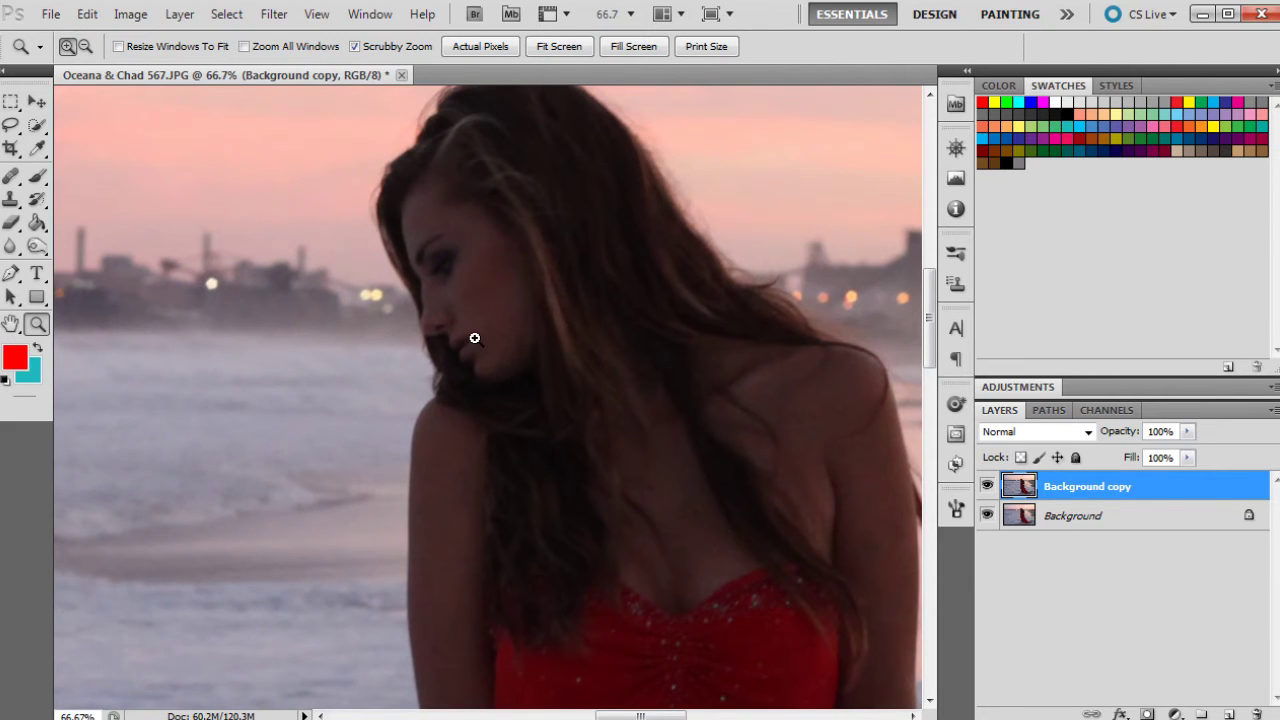
# Open the Reduce Noise filter and pan its preview onto the woman's face.
pyautogui.click(274, 15)
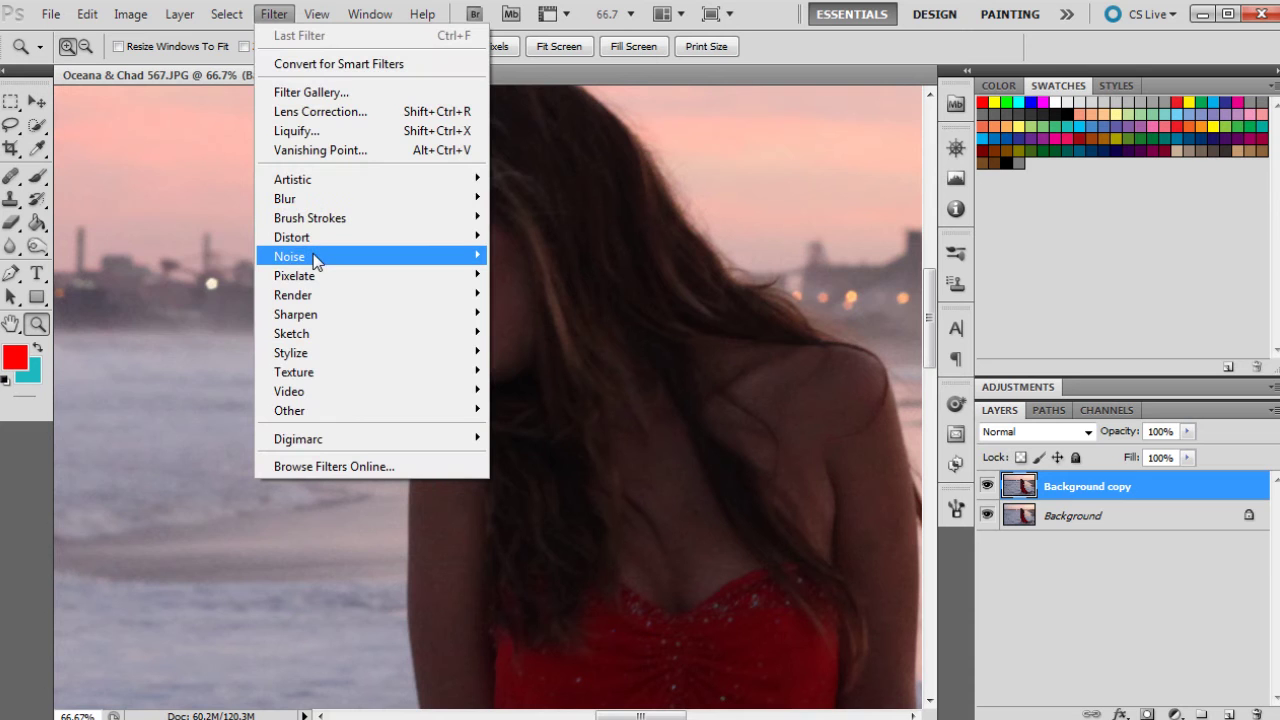
pyautogui.moveTo(316, 258)
pyautogui.click(180, 333)
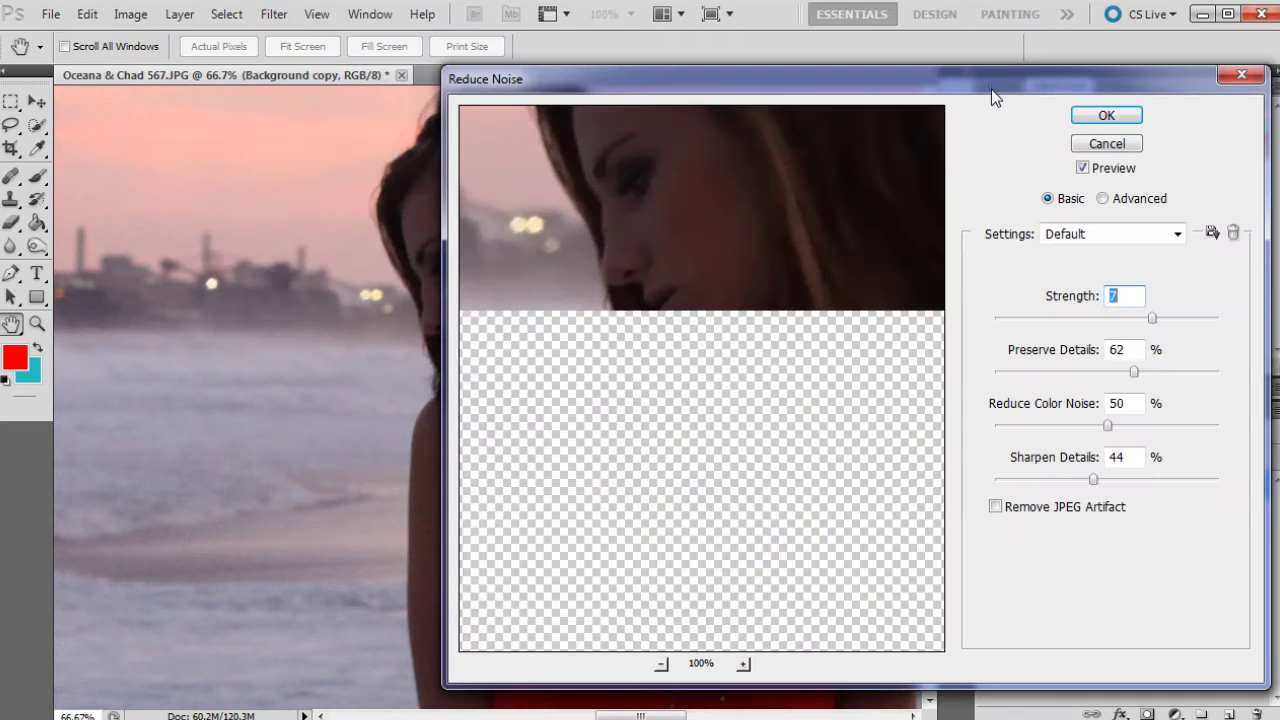
pyautogui.moveTo(831, 205); pyautogui.dragTo(771, 289)
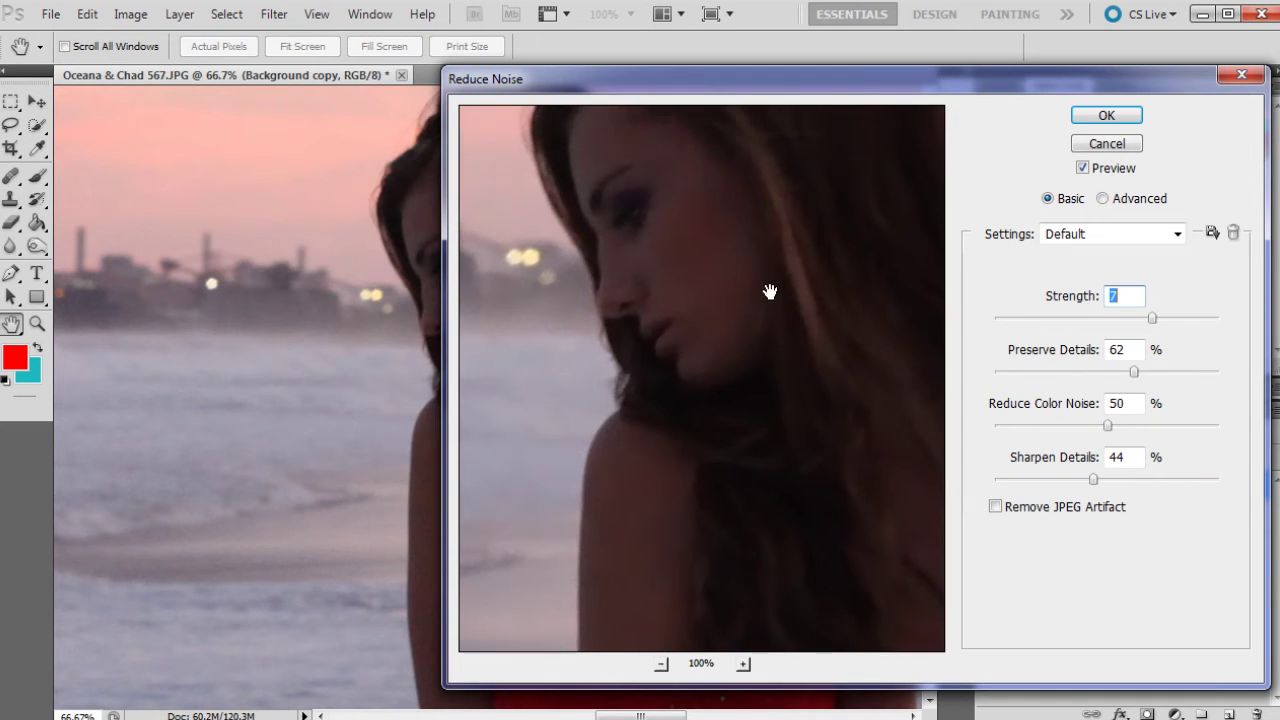
# Inspect the Advanced per-channel settings for the Red channel, then return to Basic.
pyautogui.click(1104, 201)
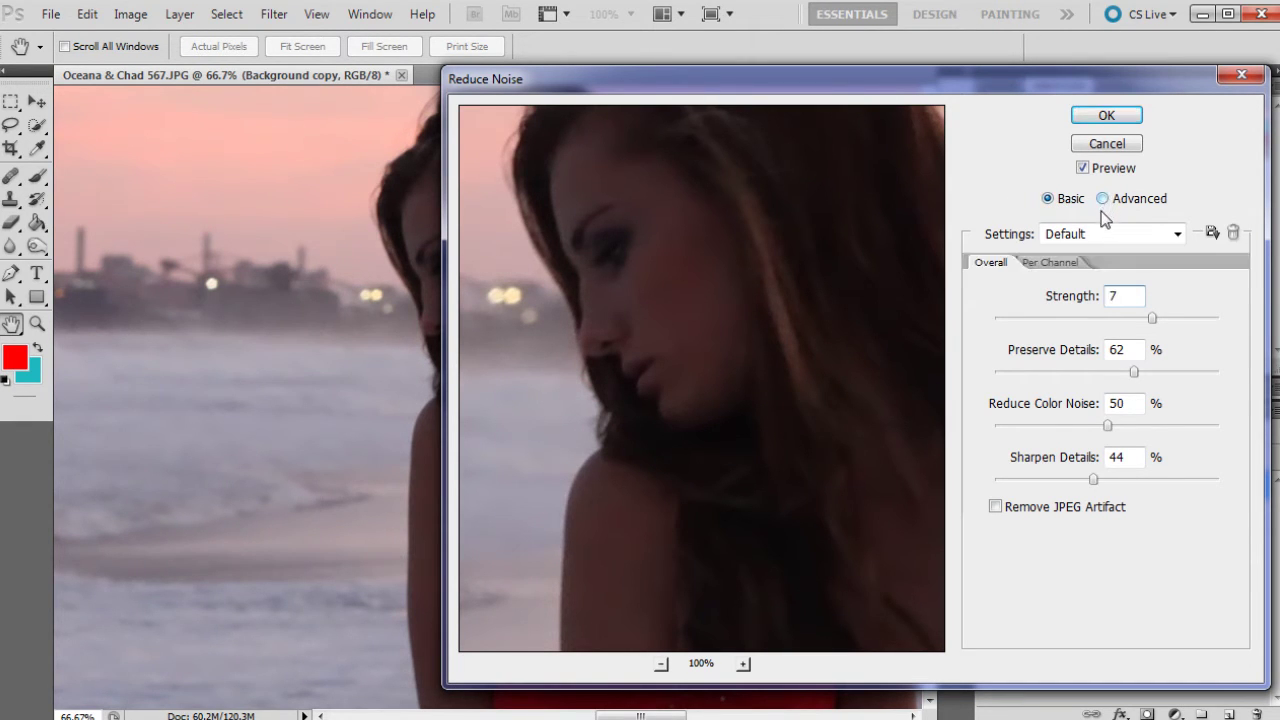
pyautogui.click(1061, 260)
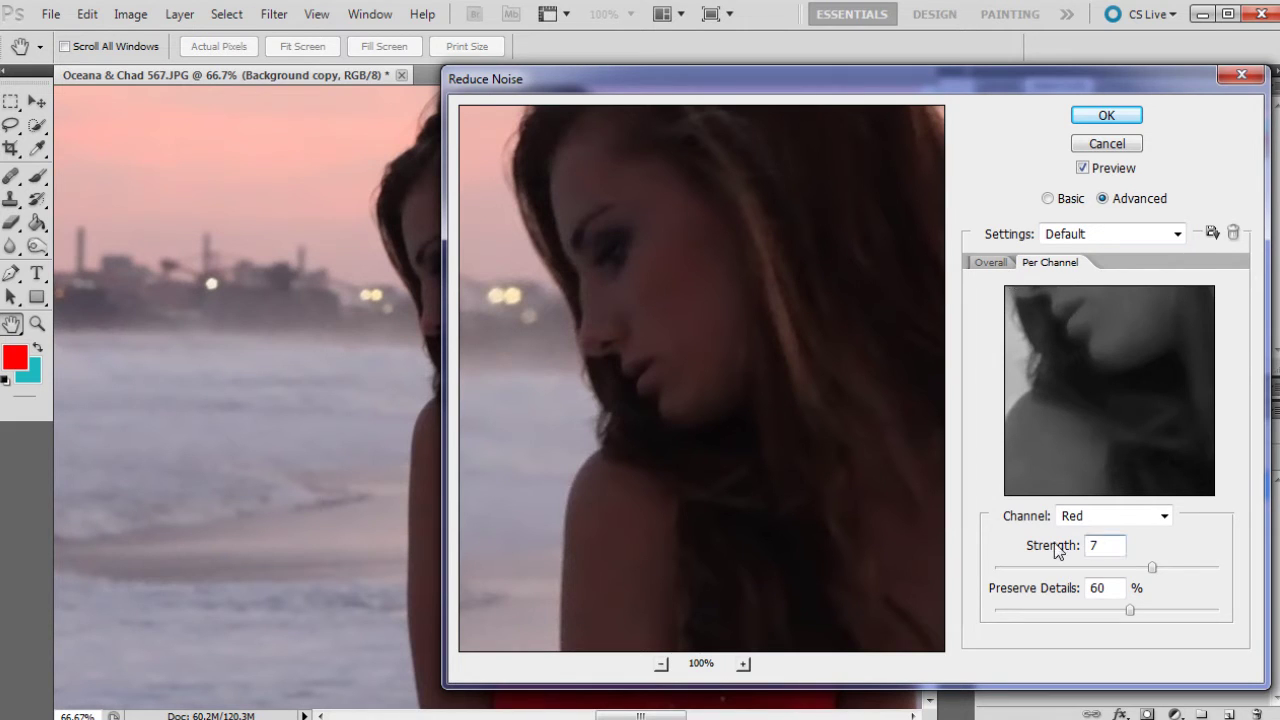
pyautogui.click(1103, 516)
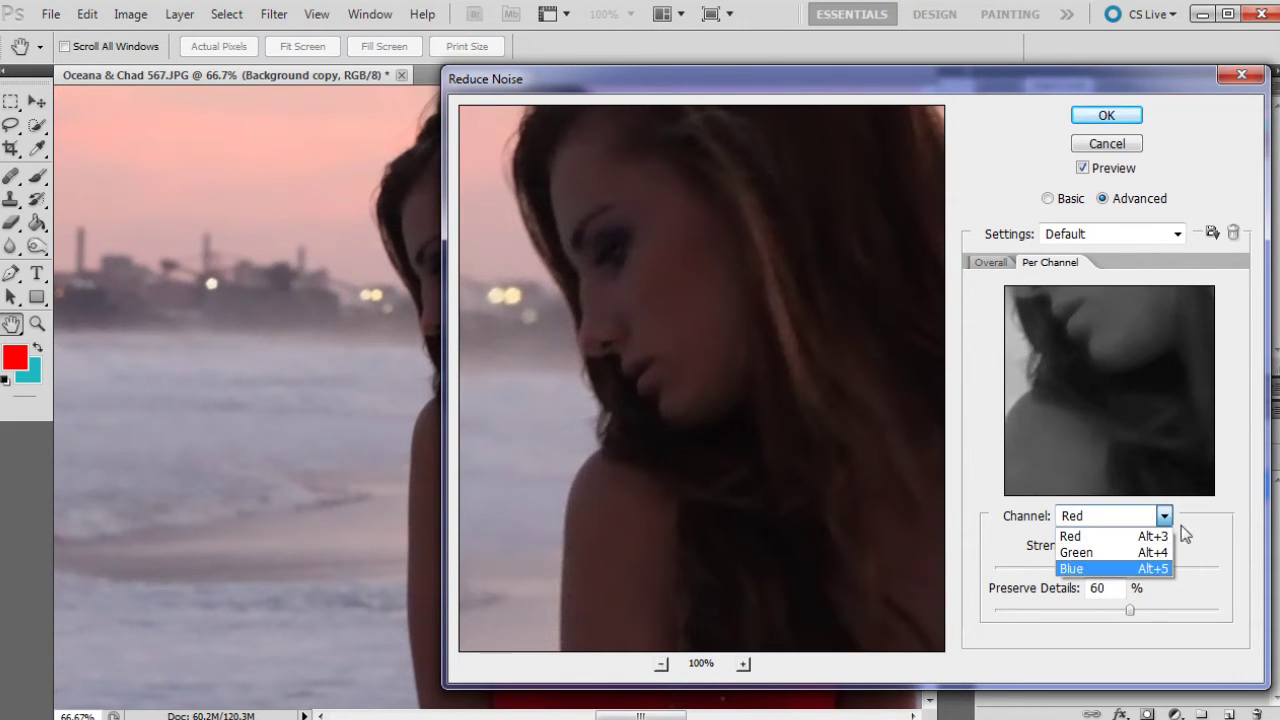
pyautogui.click(1233, 505)
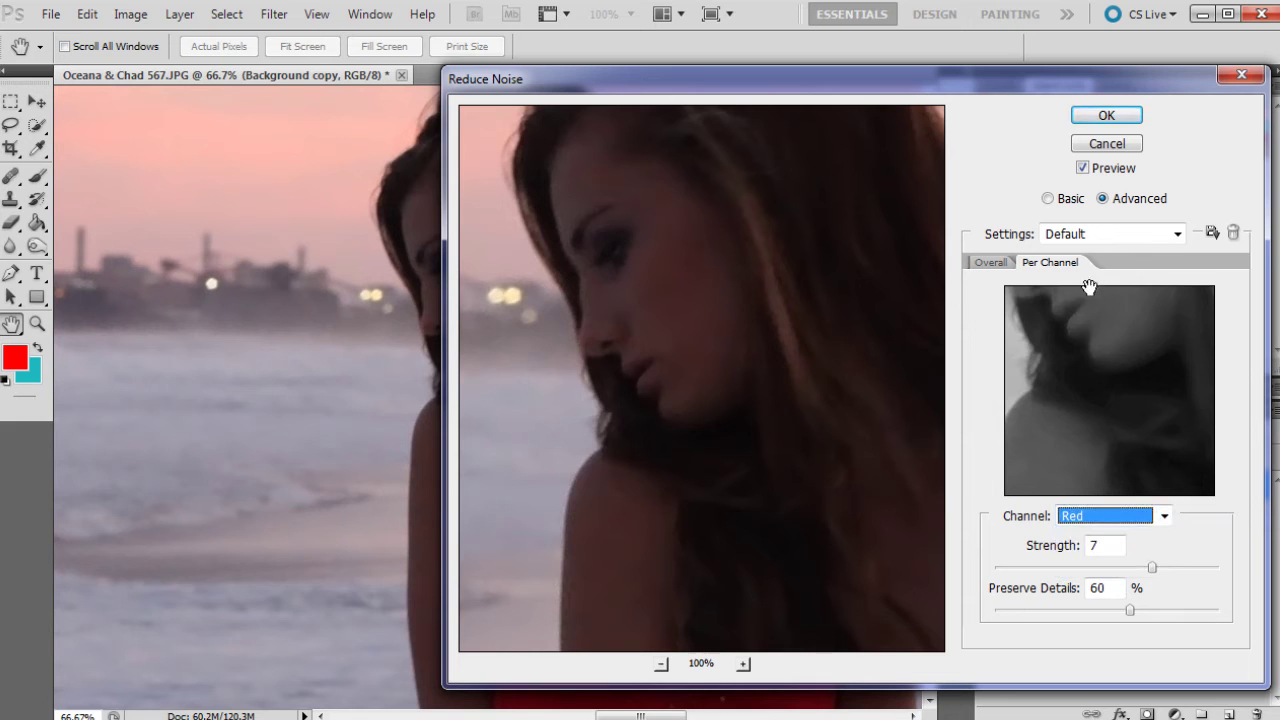
pyautogui.click(991, 262)
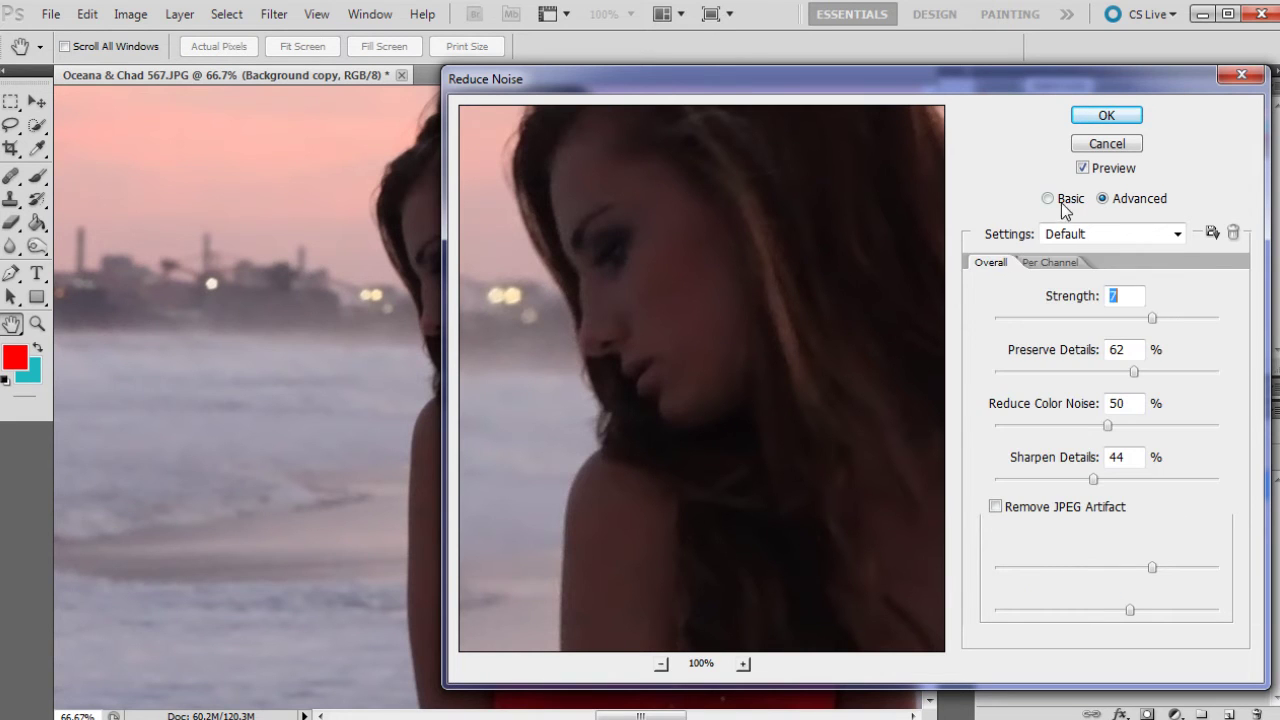
pyautogui.click(1048, 199)
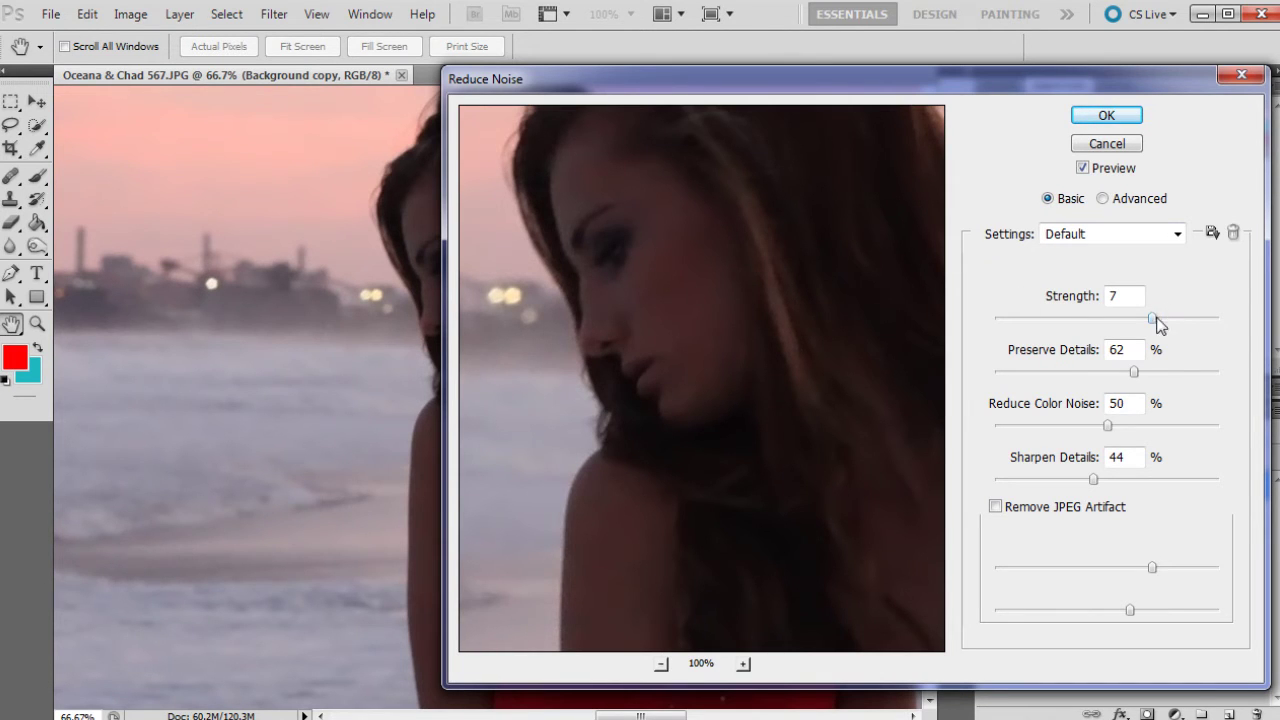
# With Strength 7, set Preserve Details 63%, Color Noise 48% and Sharpen Details 45%.
pyautogui.moveTo(1133, 372); pyautogui.dragTo(1128, 372)
pyautogui.moveTo(1128, 374); pyautogui.dragTo(1123, 372)
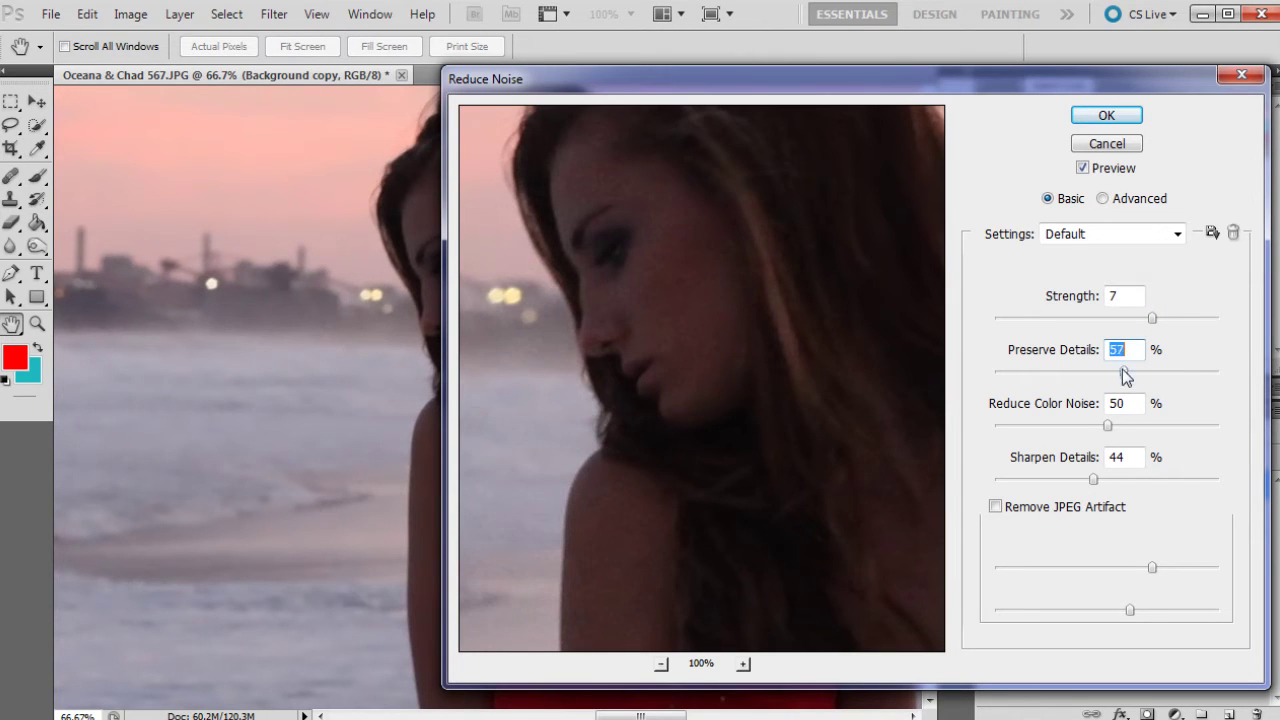
pyautogui.moveTo(1106, 424); pyautogui.dragTo(1092, 425)
pyautogui.click(1103, 426)
pyautogui.moveTo(1093, 479); pyautogui.dragTo(1097, 480)
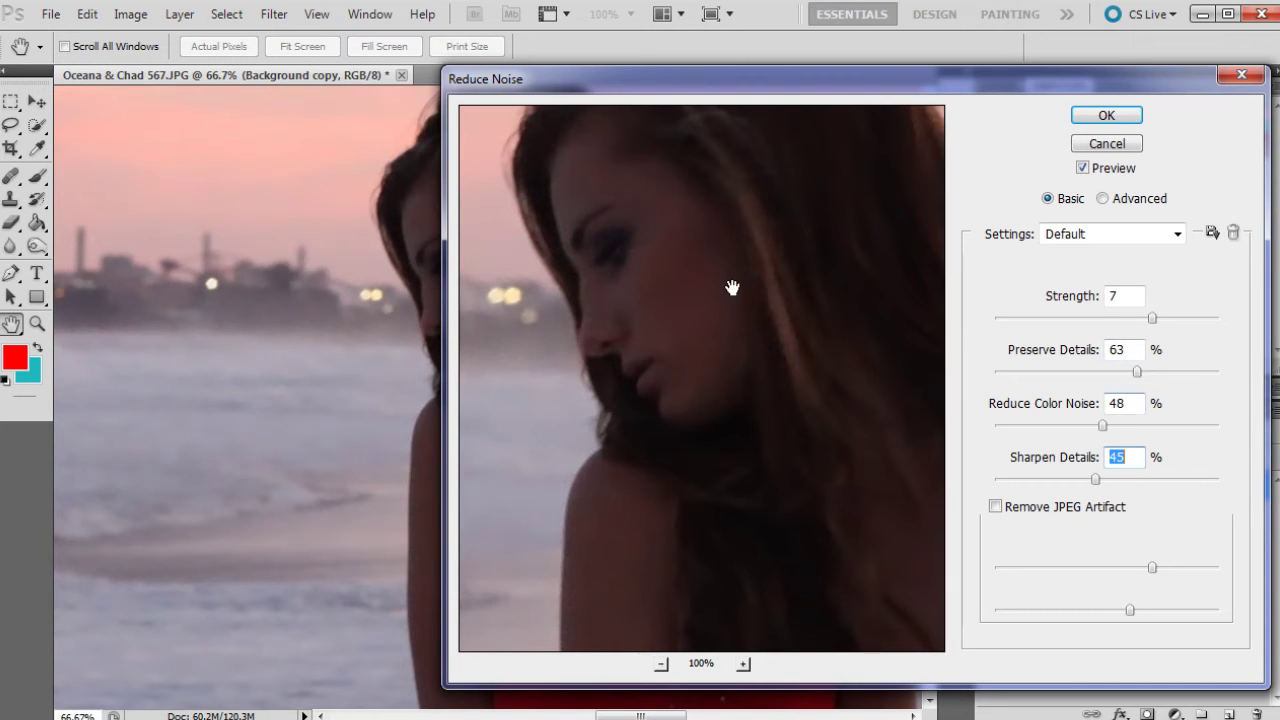
pyautogui.moveTo(781, 245); pyautogui.dragTo(771, 266)
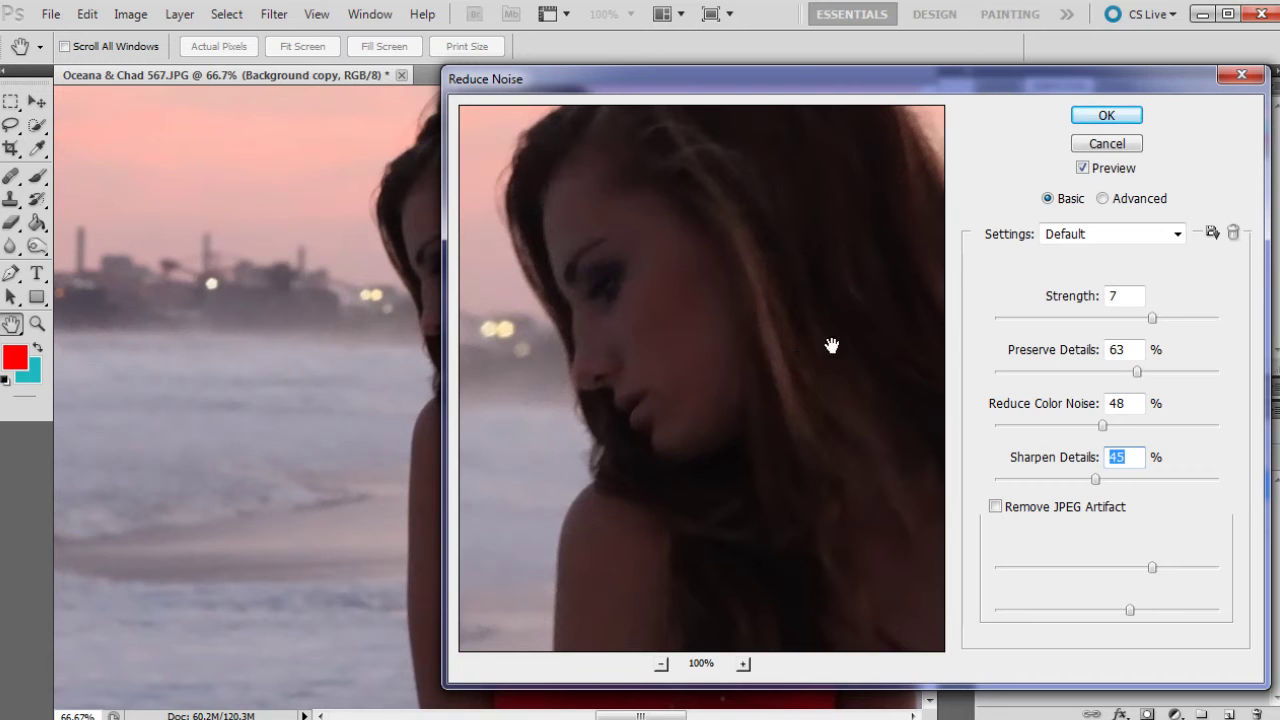
# Apply Reduce Noise and record Snapshot 1 in the History panel.
pyautogui.click(1104, 118)
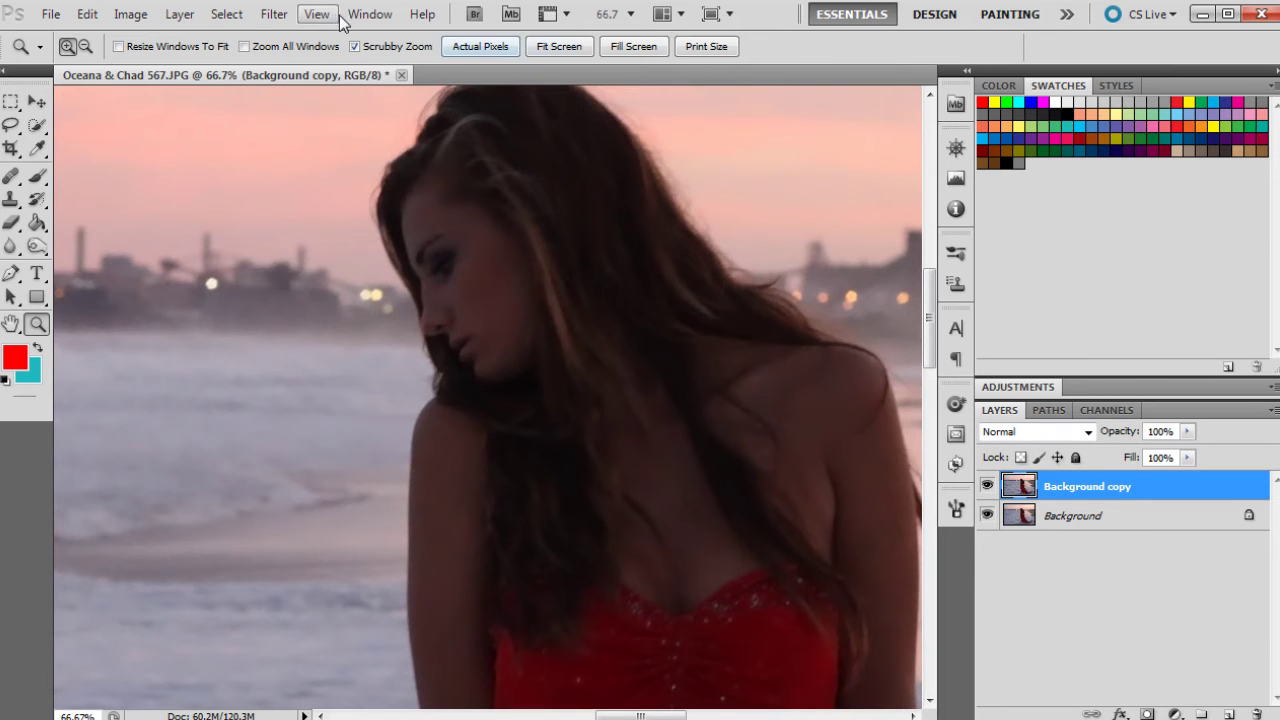
pyautogui.click(370, 14)
pyautogui.click(380, 304)
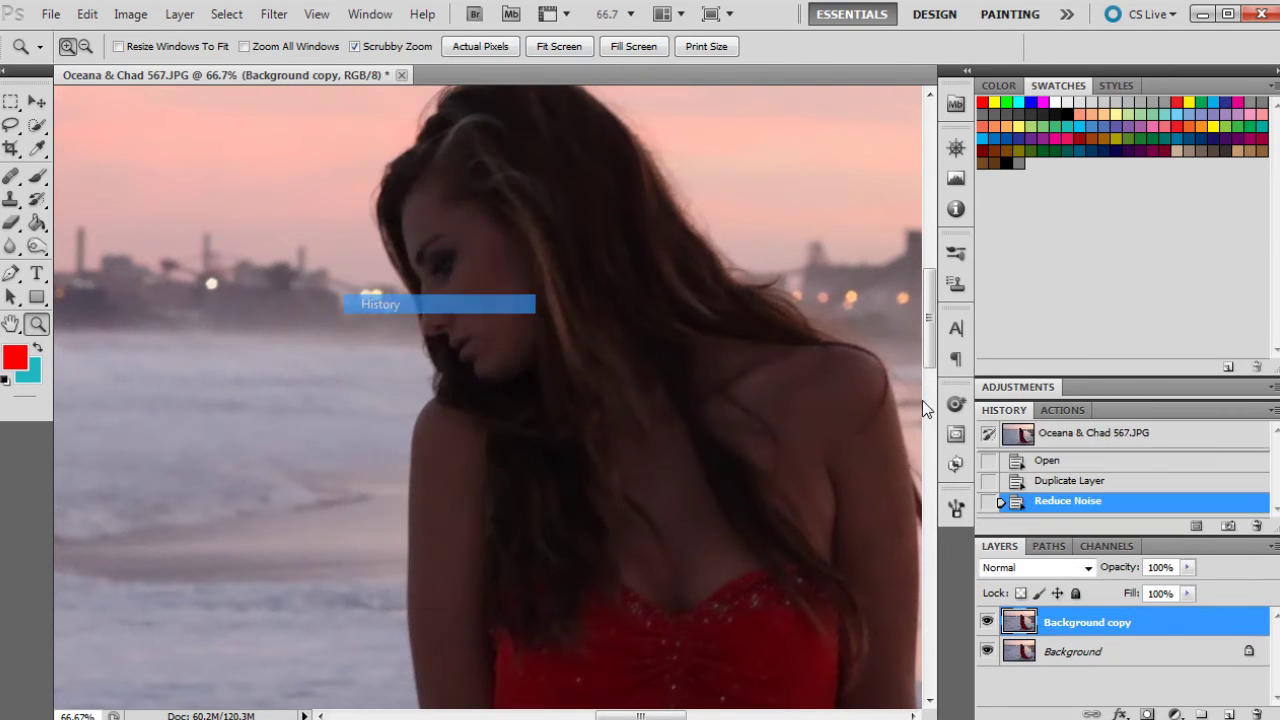
pyautogui.click(1228, 525)
# Compare the original photo's face against the noise-reduced Snapshot 1.
pyautogui.click(1145, 440)
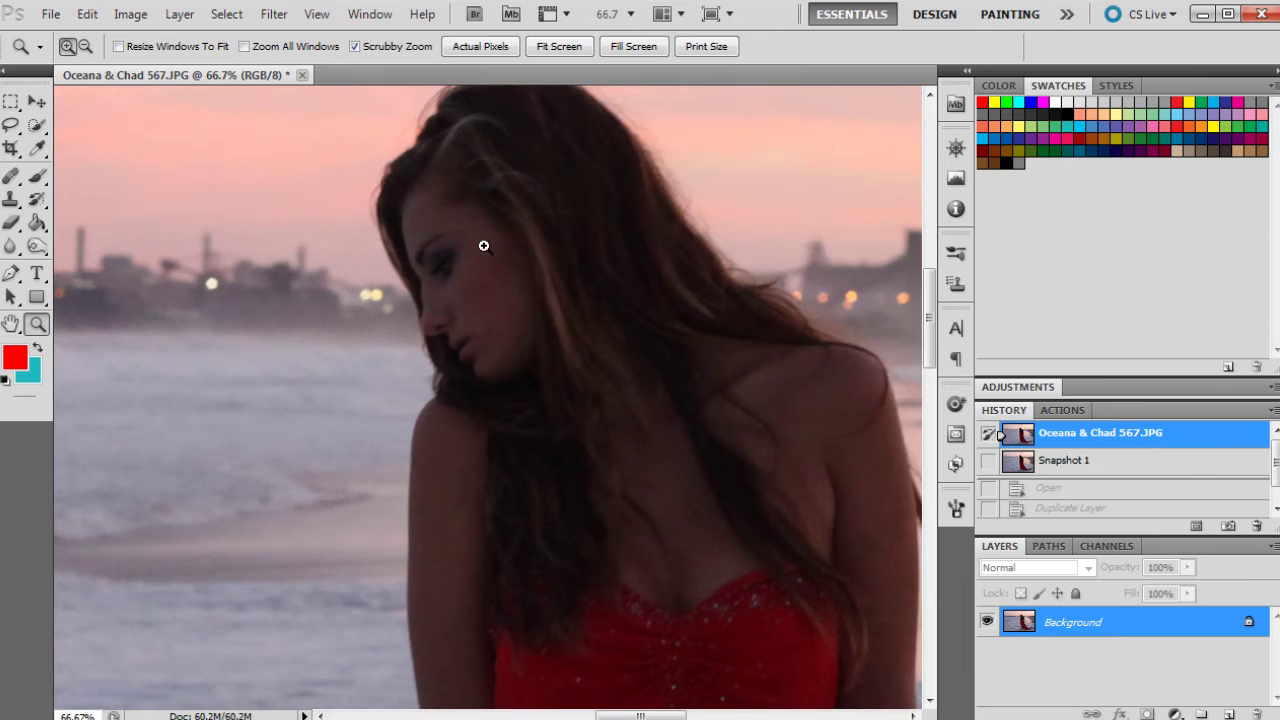
pyautogui.click(458, 282)
pyautogui.click(1098, 467)
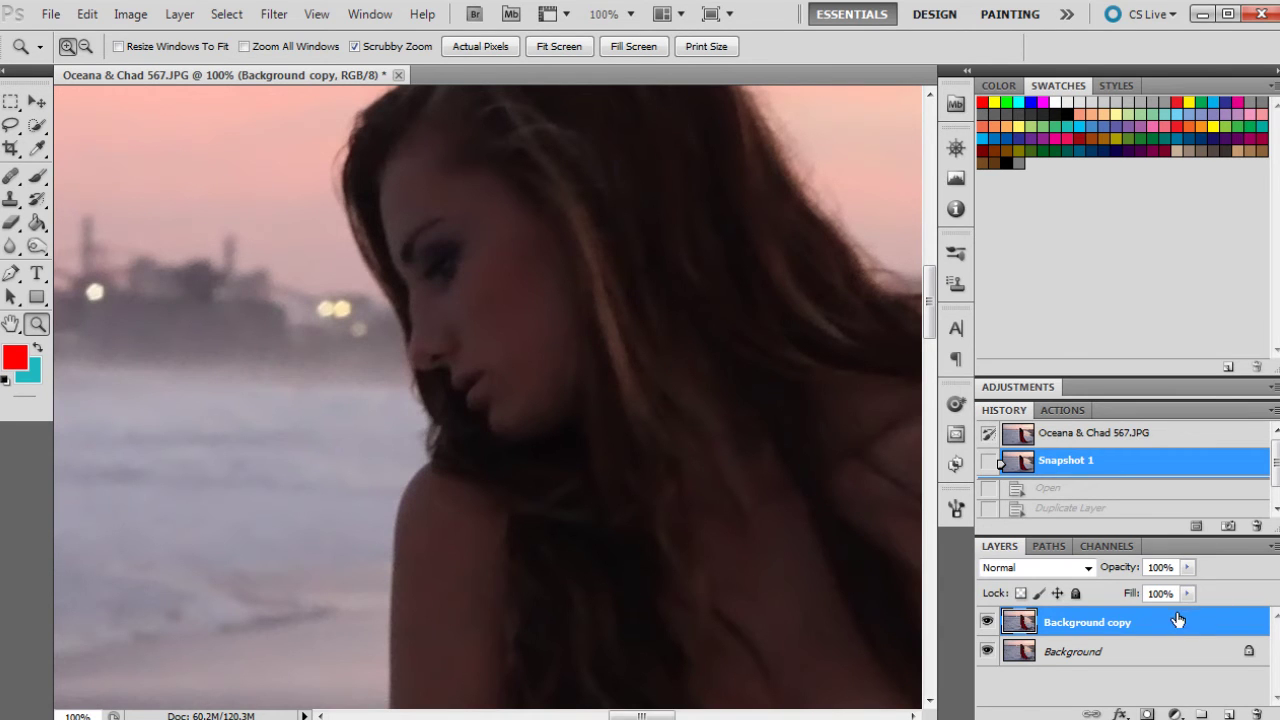
# Duplicate Background copy and apply High Pass with a 4.5-pixel radius to the new layer.
pyautogui.moveTo(1198, 632); pyautogui.dragTo(1229, 714)
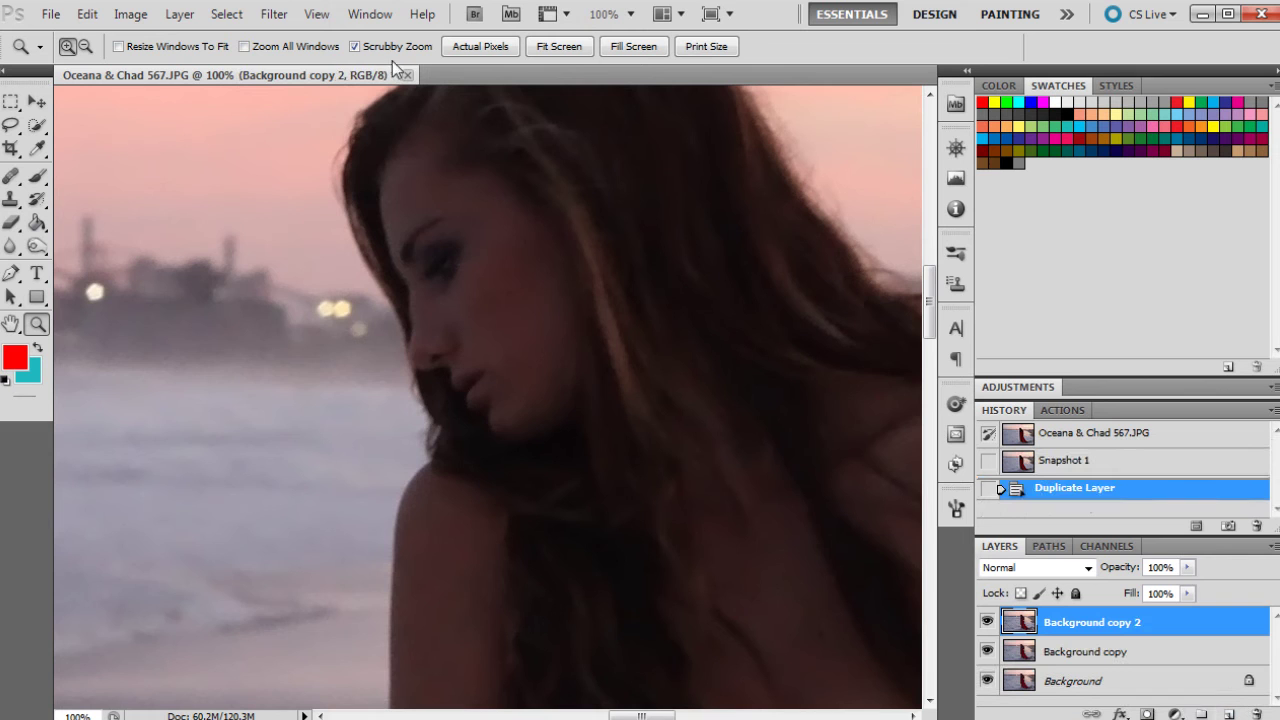
pyautogui.click(272, 15)
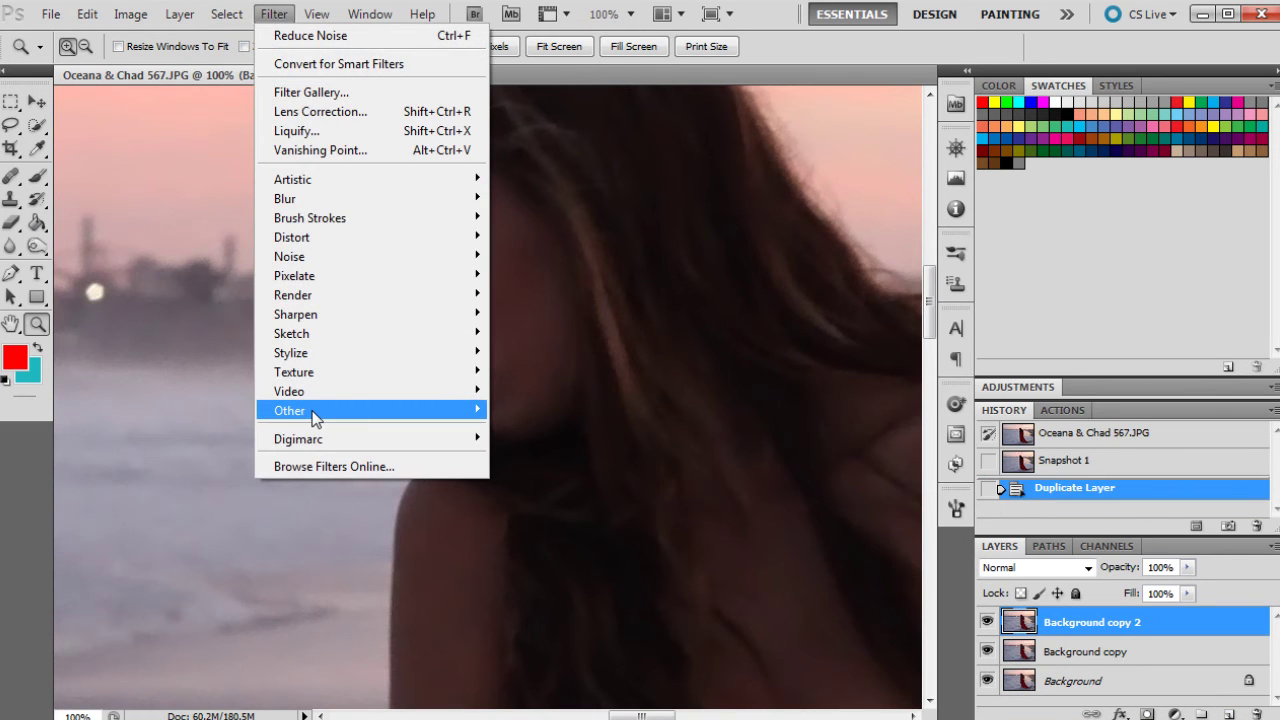
pyautogui.moveTo(310, 411)
pyautogui.click(203, 429)
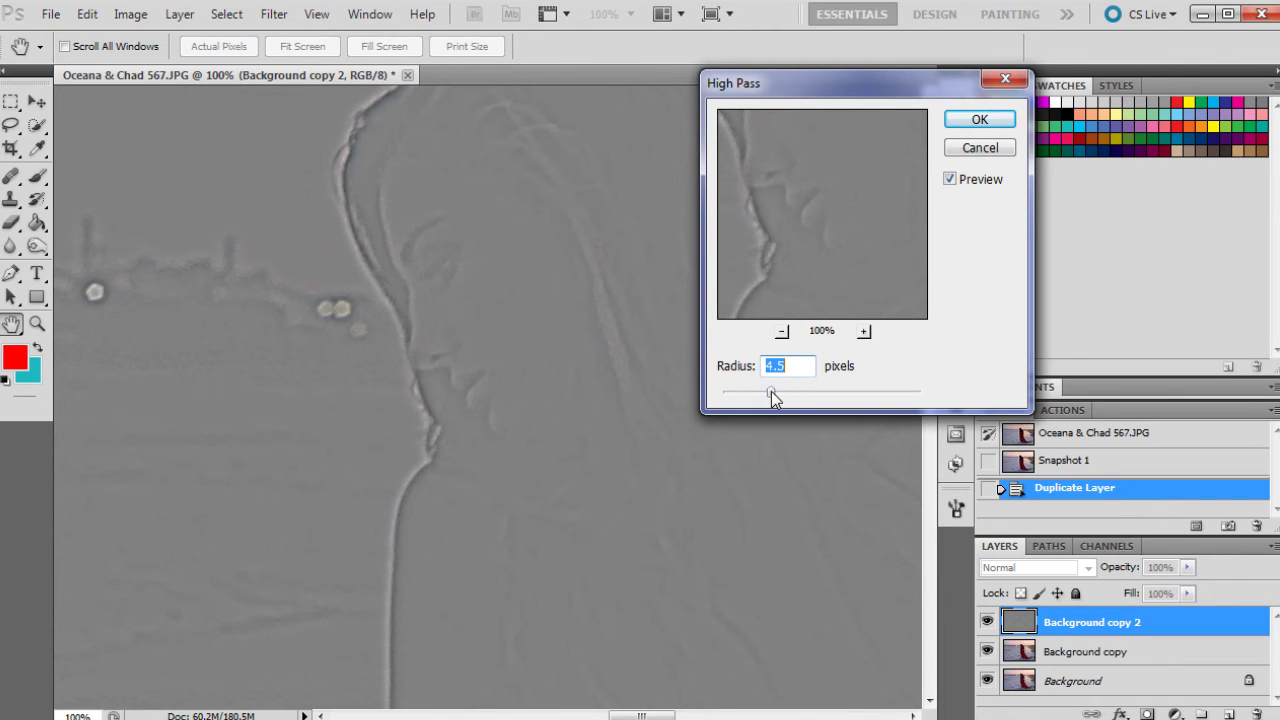
pyautogui.moveTo(770, 391); pyautogui.dragTo(774, 395)
pyautogui.click(979, 120)
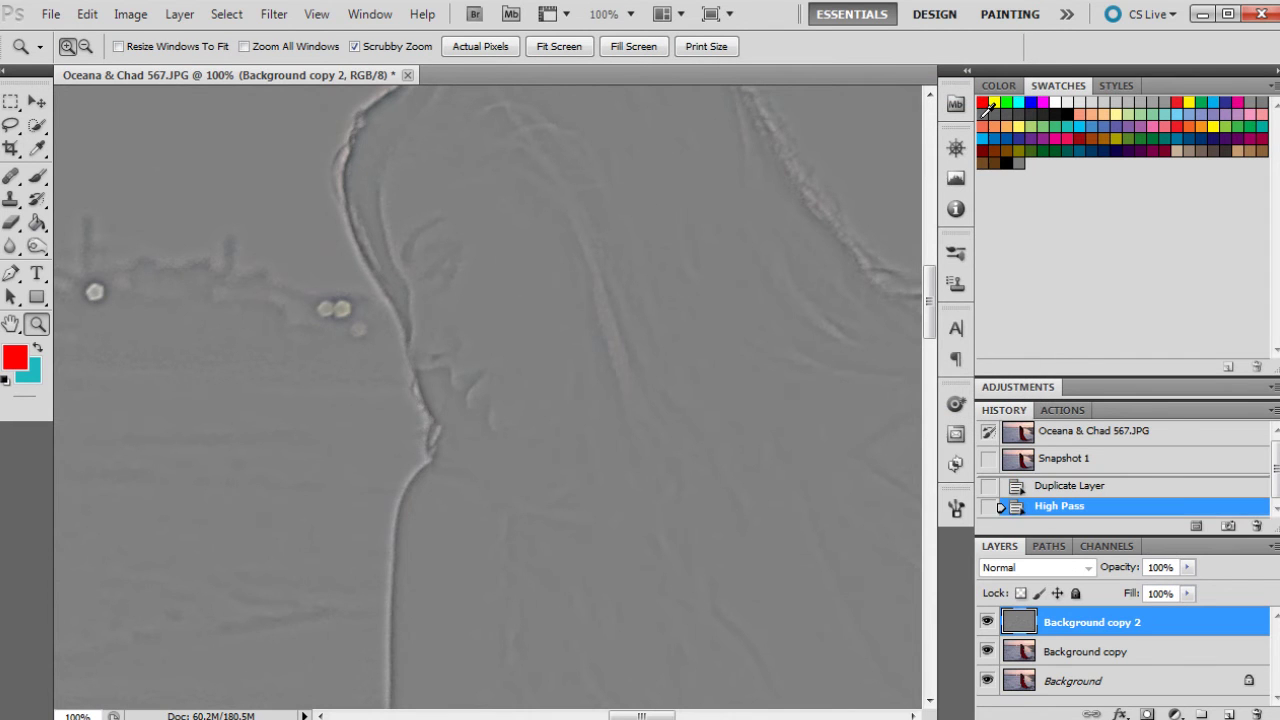
# Blend Background copy 2 as Overlay at 78% opacity, toggling its visibility to compare.
pyautogui.click(1085, 567)
pyautogui.click(1040, 289)
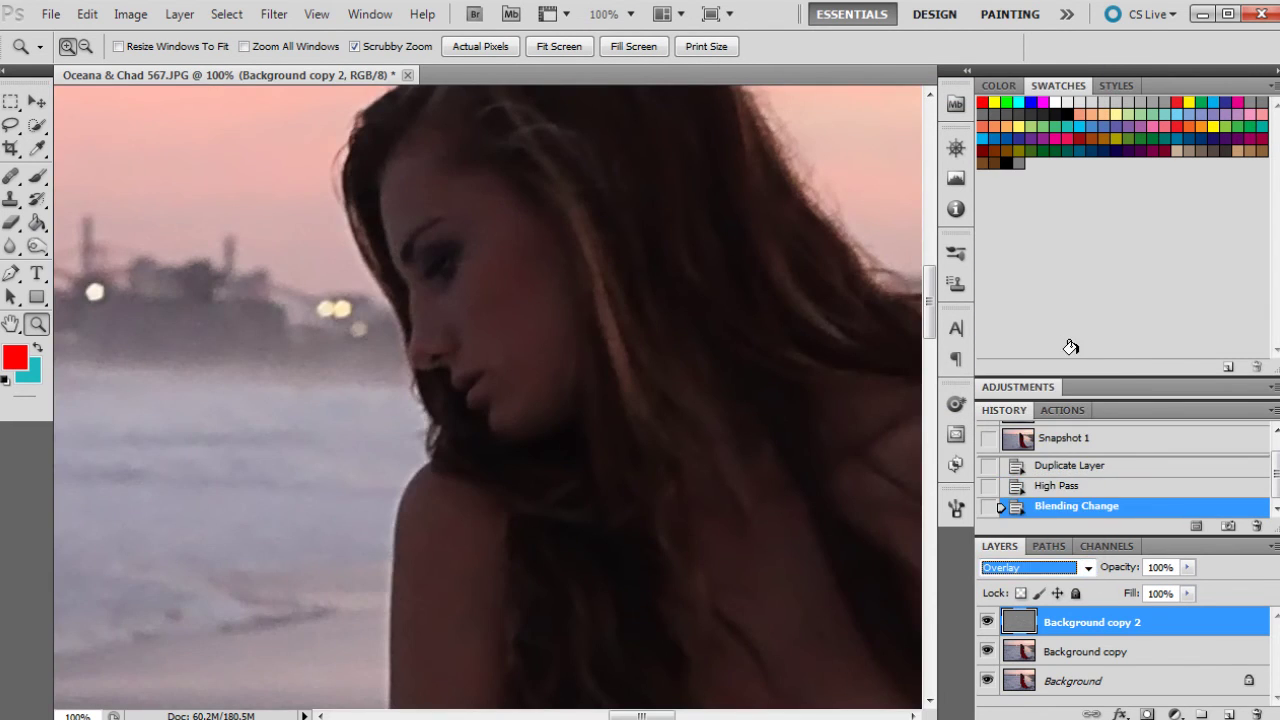
pyautogui.click(1187, 567)
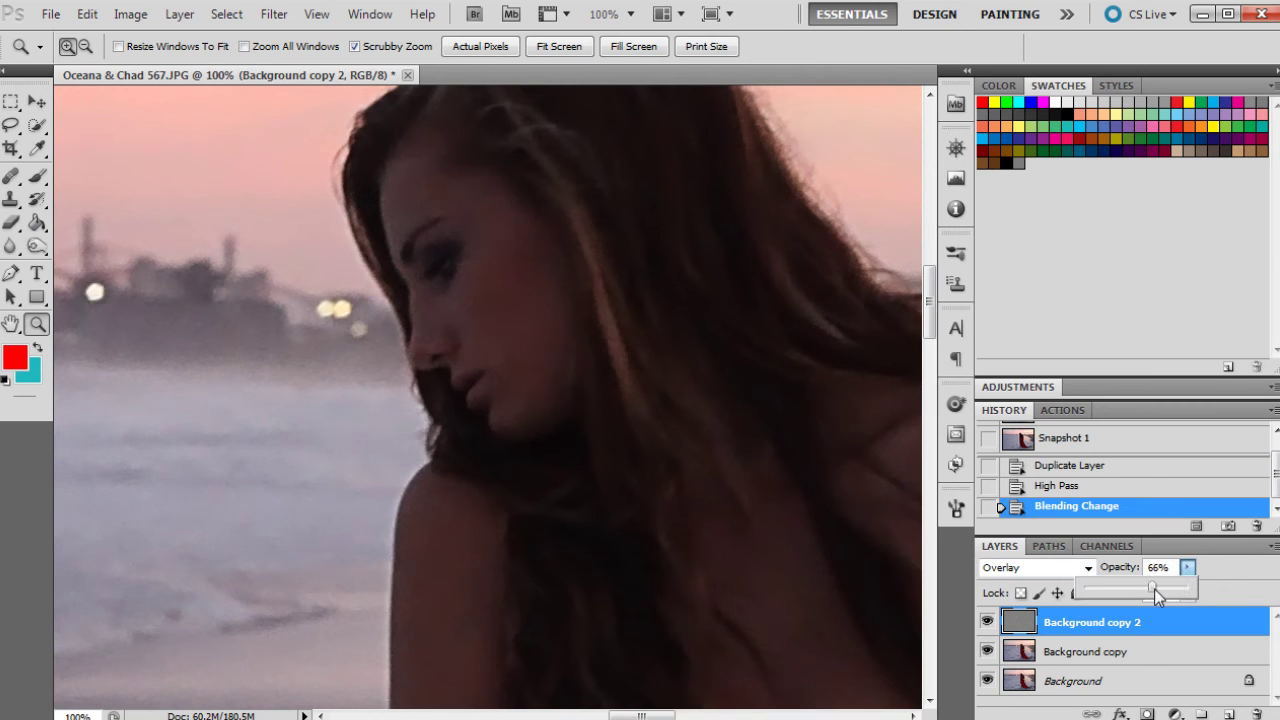
pyautogui.moveTo(1154, 589); pyautogui.dragTo(1169, 594)
pyautogui.click(466, 300)
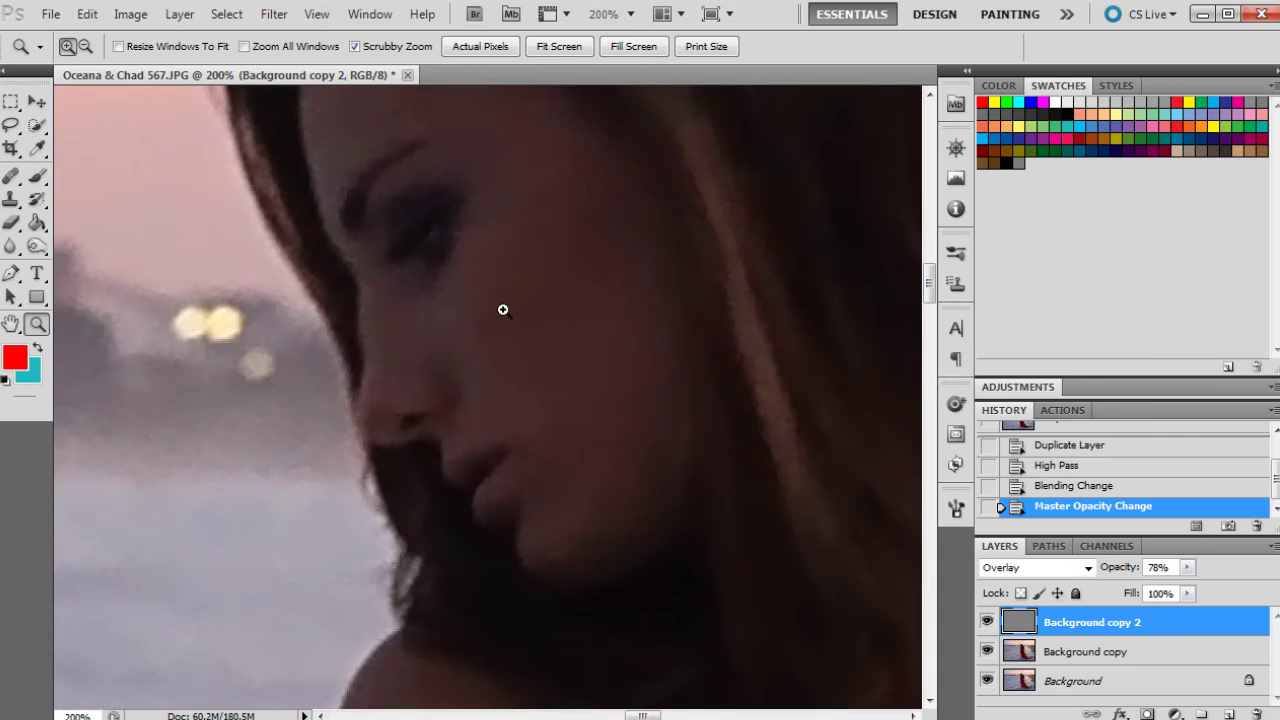
pyautogui.click(988, 623)
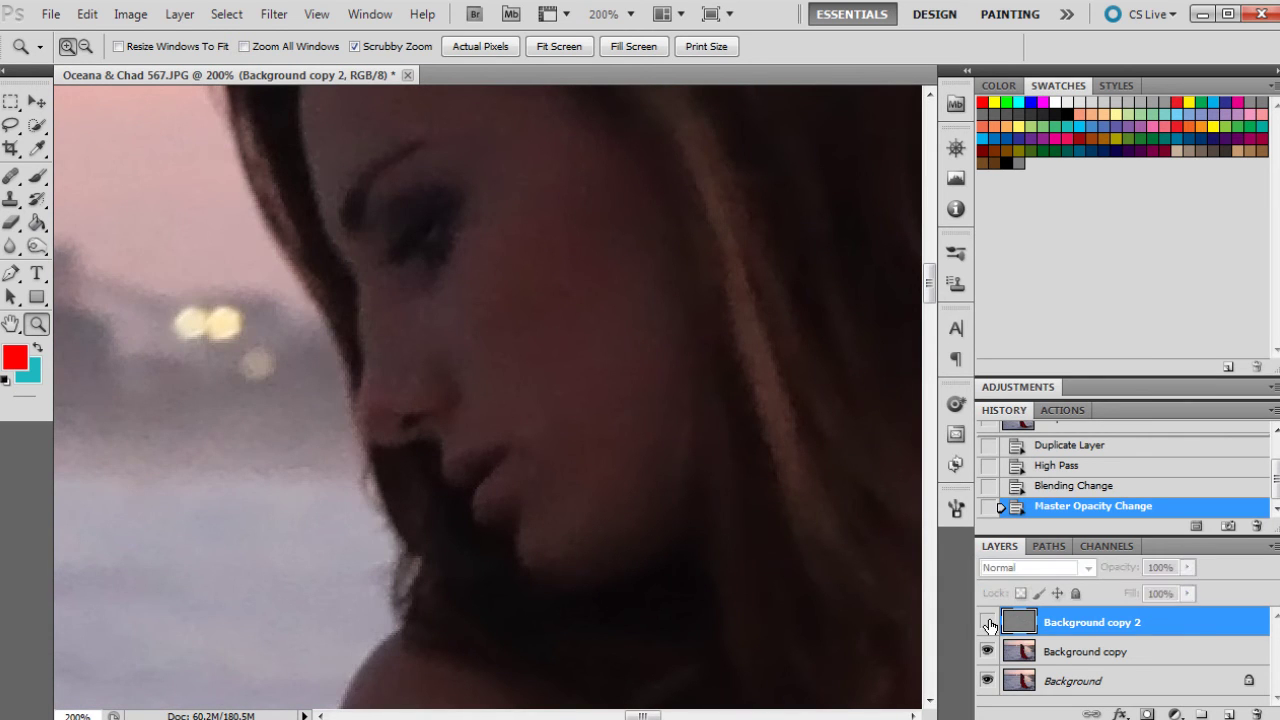
pyautogui.click(988, 623)
# Fit the image on screen and record Snapshot 2 of the sharpened result.
pyautogui.rightClick(392, 257)
pyautogui.click(430, 258)
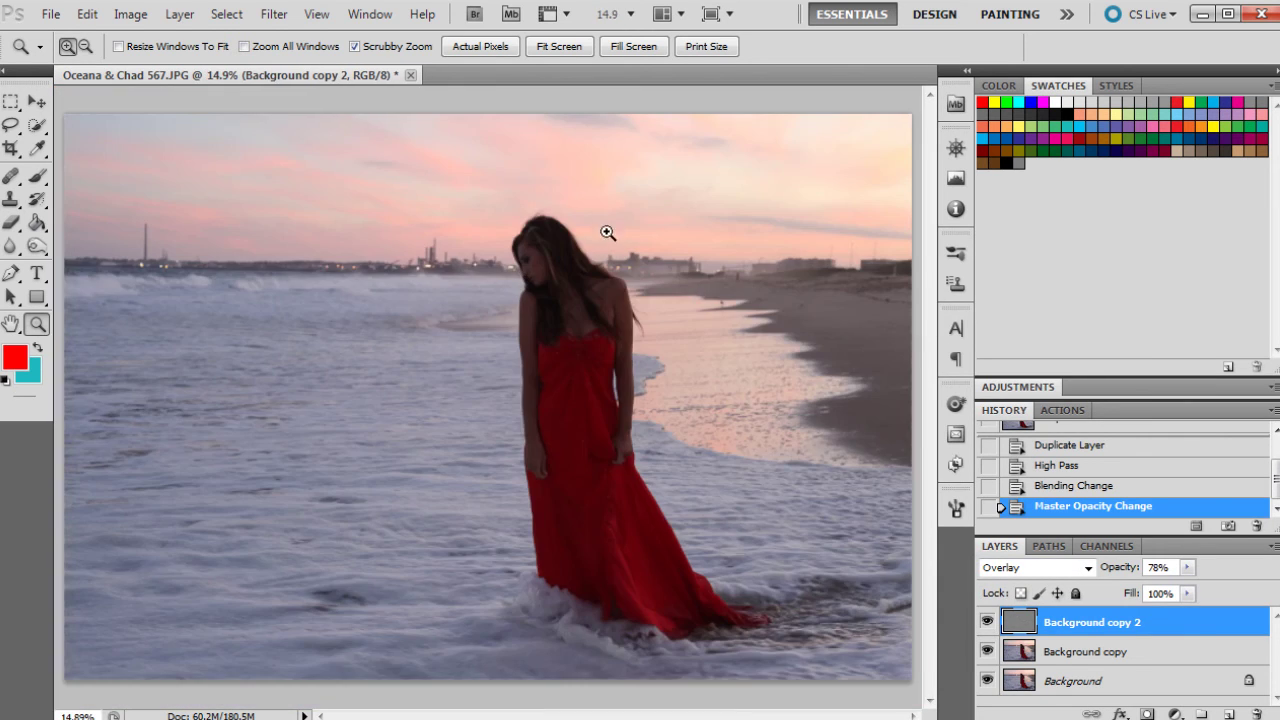
pyautogui.click(1228, 526)
# Zoom in closely on the woman's face.
pyautogui.scroll(3, 1135, 480)
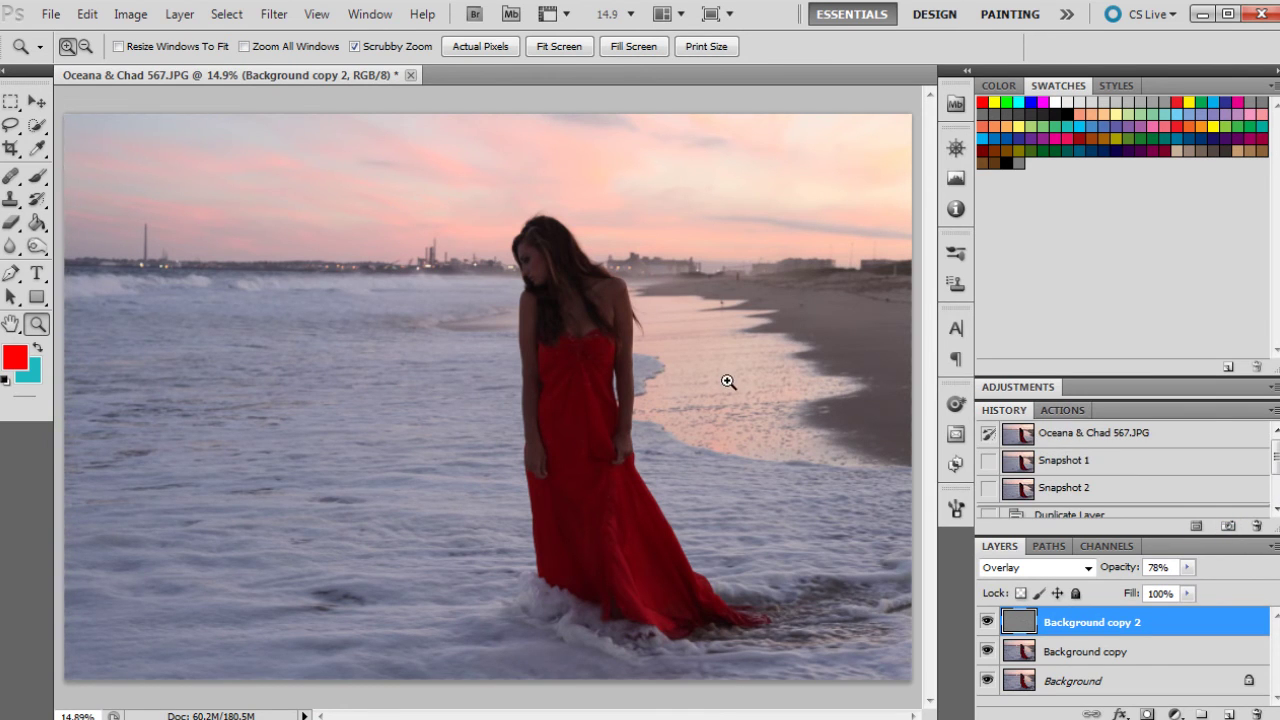
pyautogui.click(543, 271)
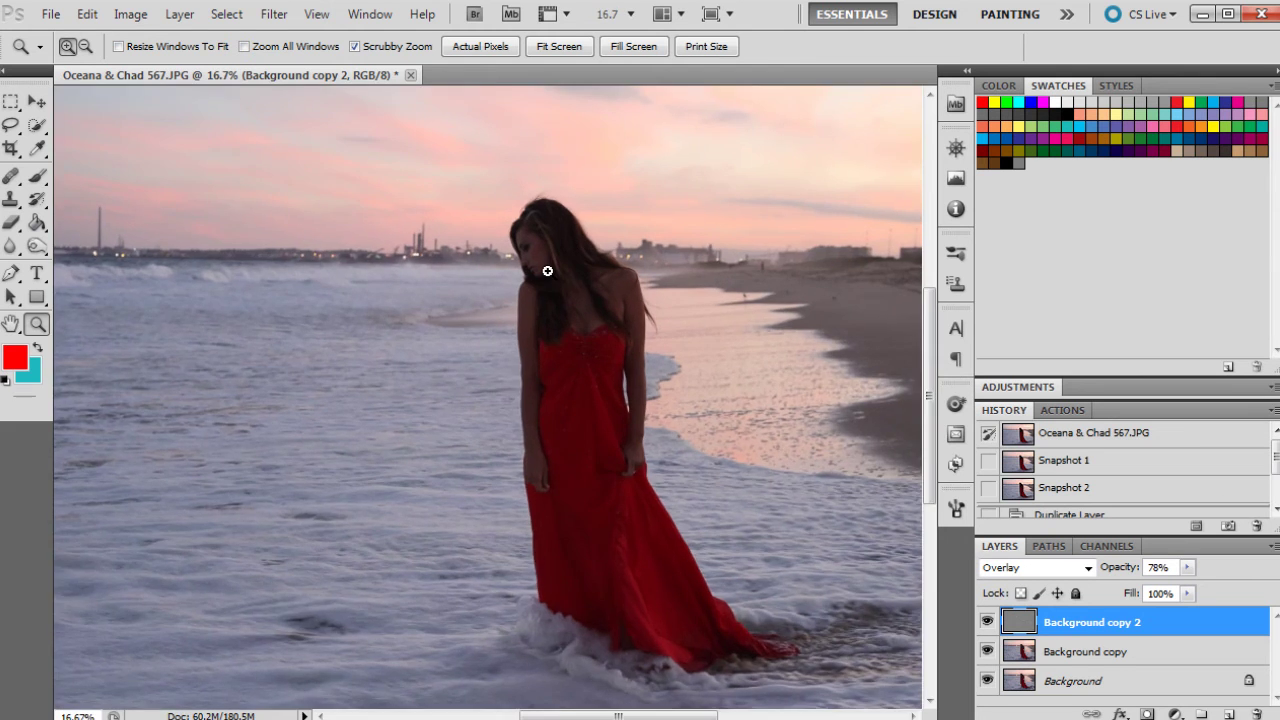
pyautogui.click(574, 251)
pyautogui.click(574, 251)
pyautogui.click(575, 252)
pyautogui.click(575, 252)
pyautogui.click(620, 196)
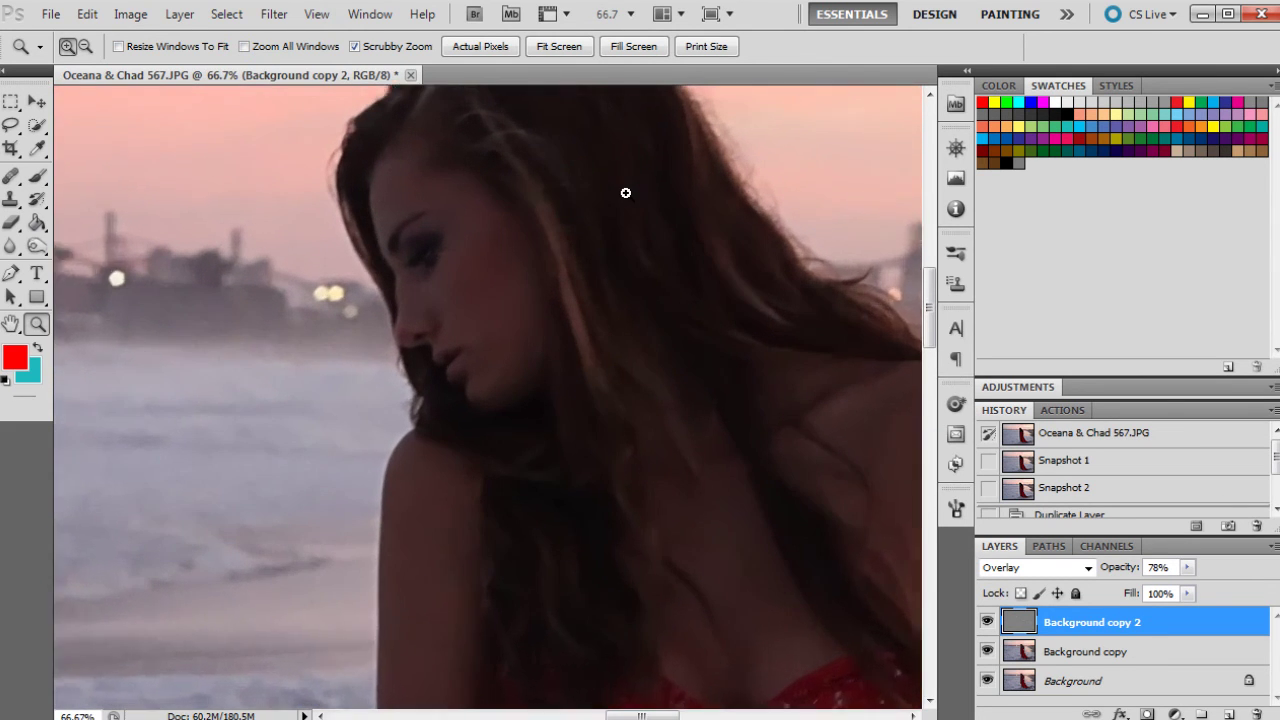
pyautogui.rightClick(479, 256)
pyautogui.click(1010, 449)
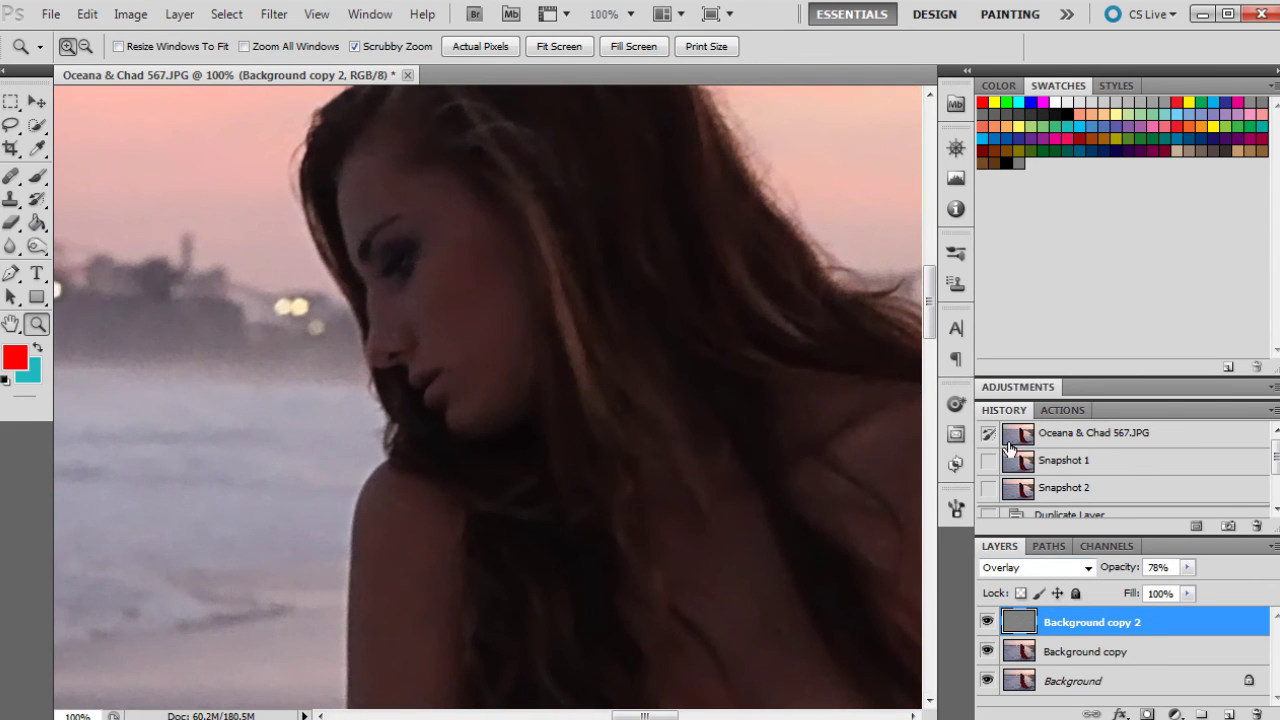
# Compare the original unedited image against Snapshot 2 twice.
pyautogui.click(1096, 441)
pyautogui.click(1093, 488)
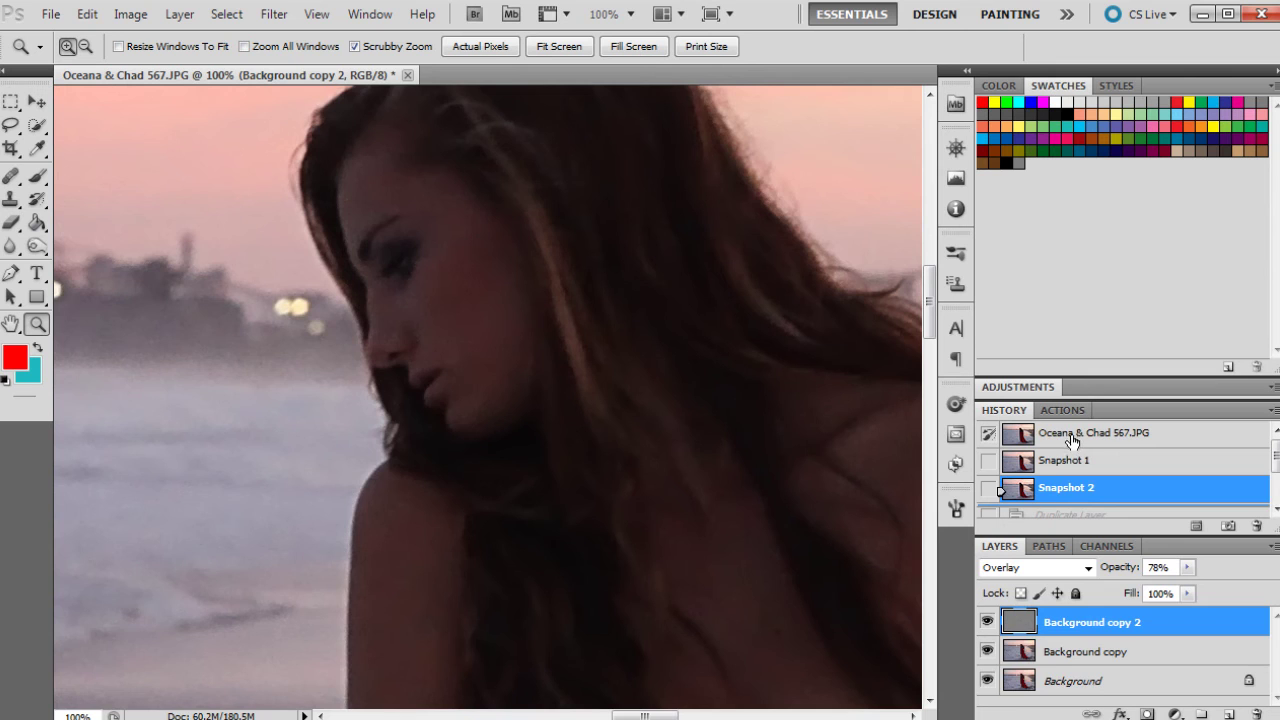
pyautogui.click(1071, 440)
pyautogui.click(1068, 490)
# Choose Fit on Screen from the canvas zoom menu to show the entire beach photo.
pyautogui.rightClick(579, 416)
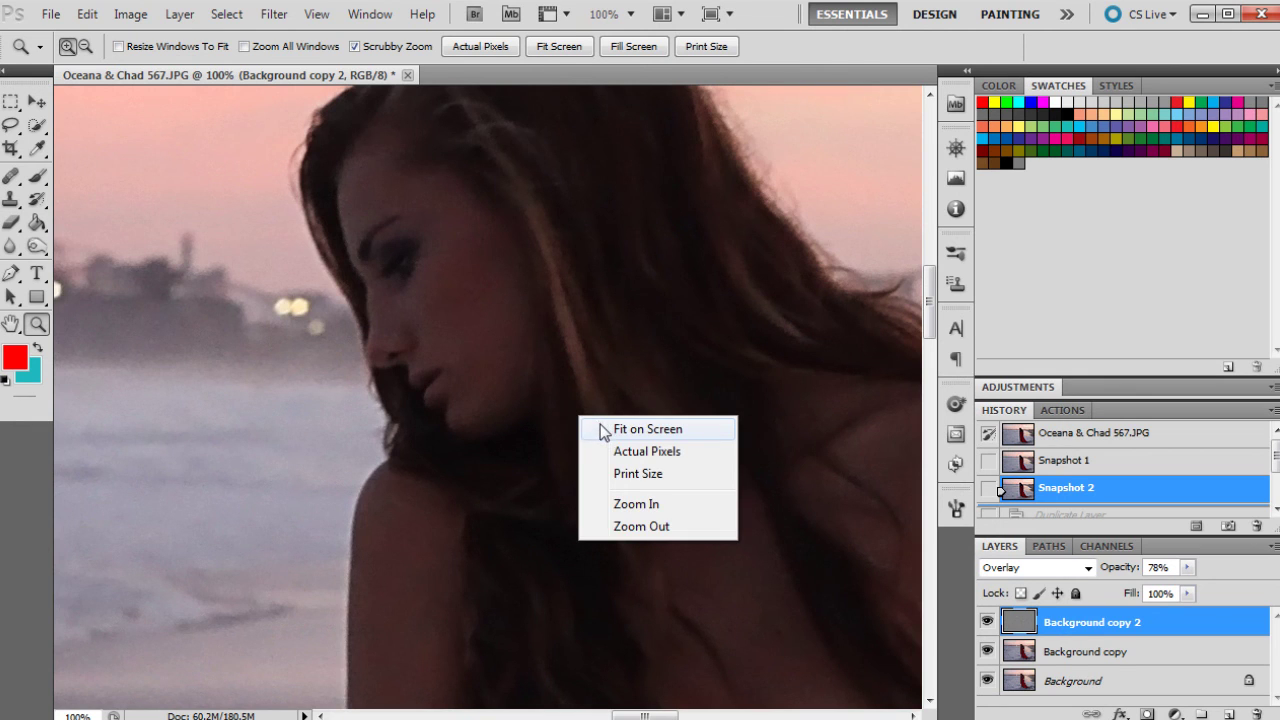
pyautogui.click(601, 430)
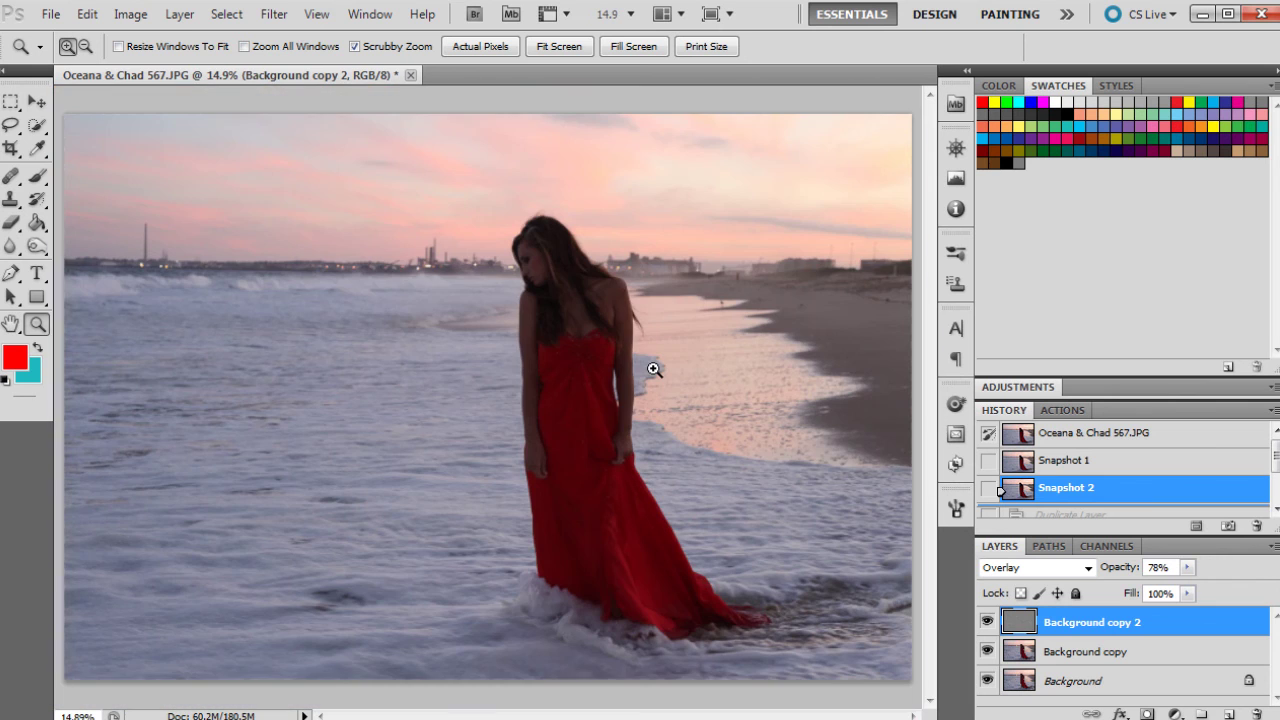